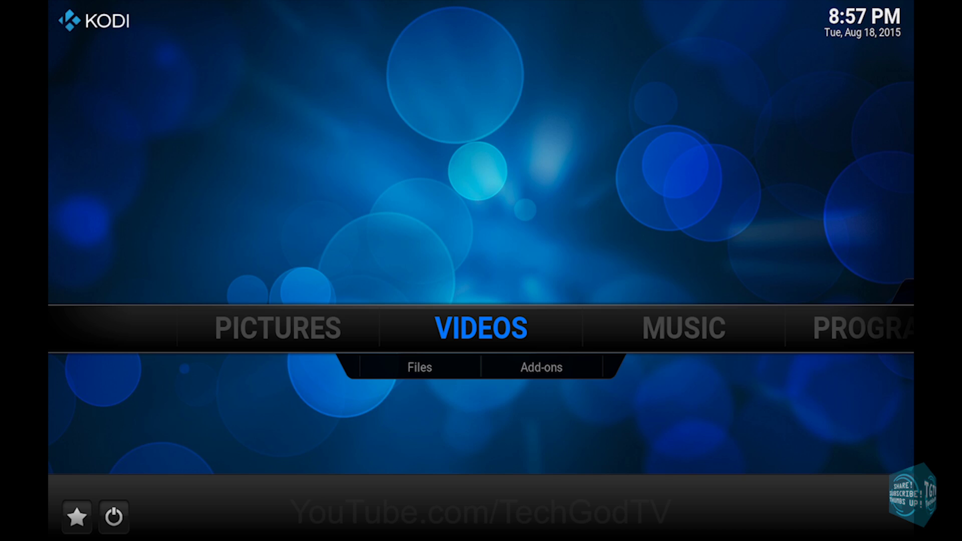
- Move right along the home menu to SYSTEM, then down to the File manager entry
key(Right)
key(Right)
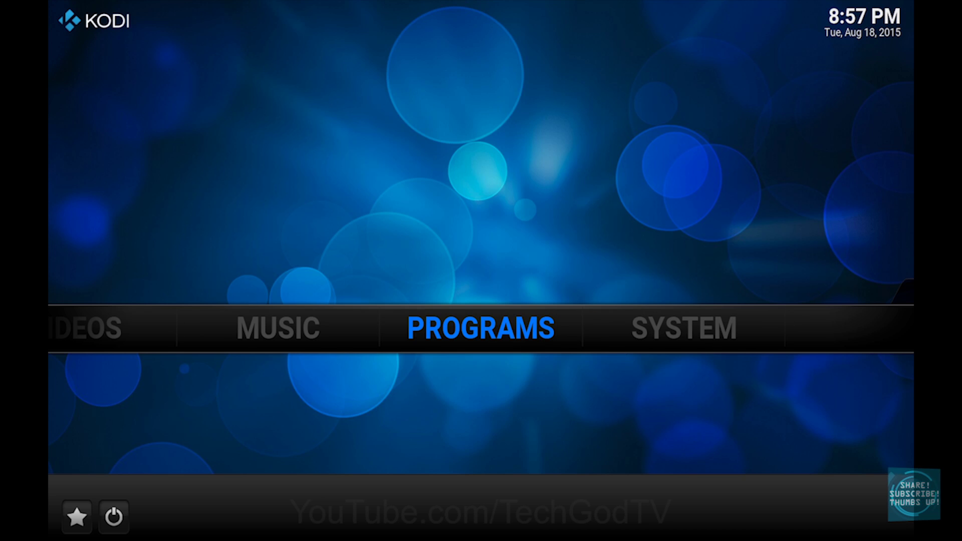
key(Right)
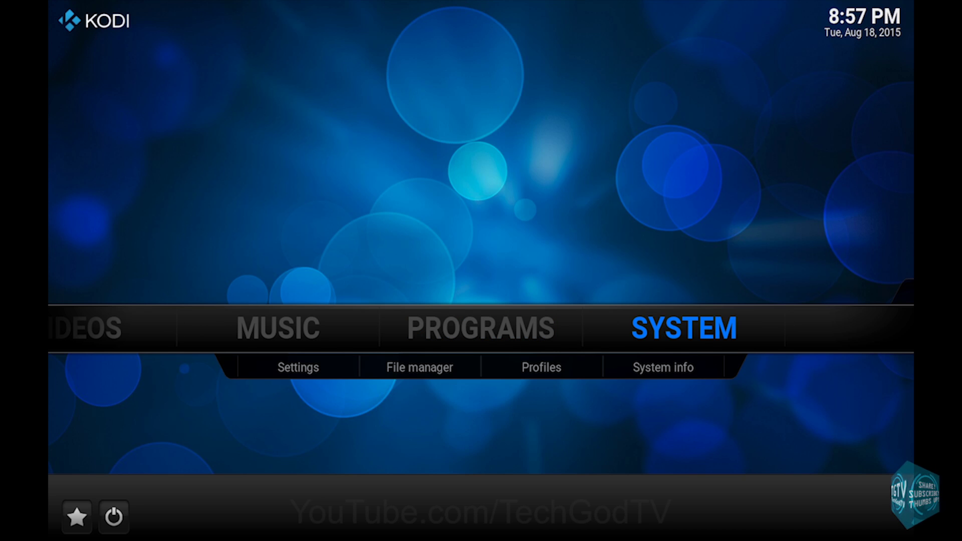
key(Down)
key(Right)
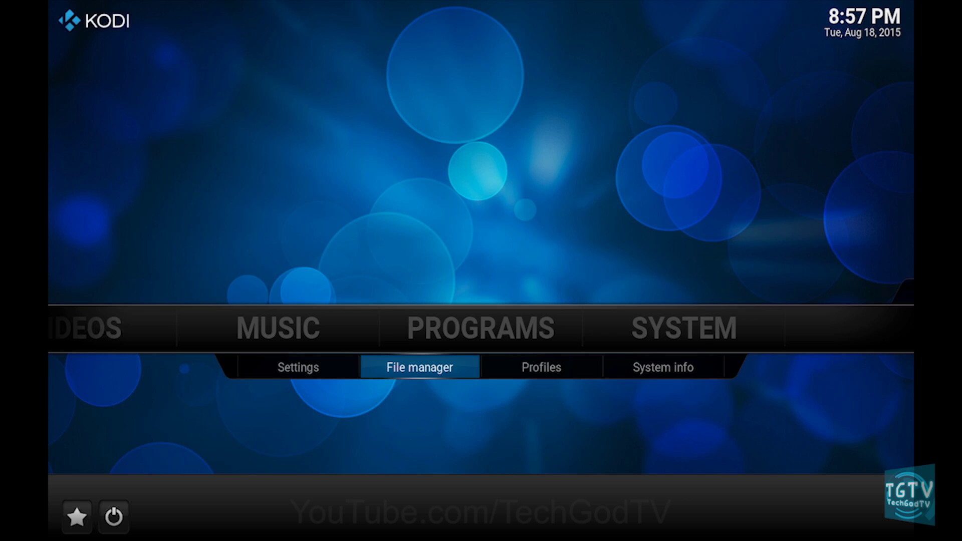
key(Return)
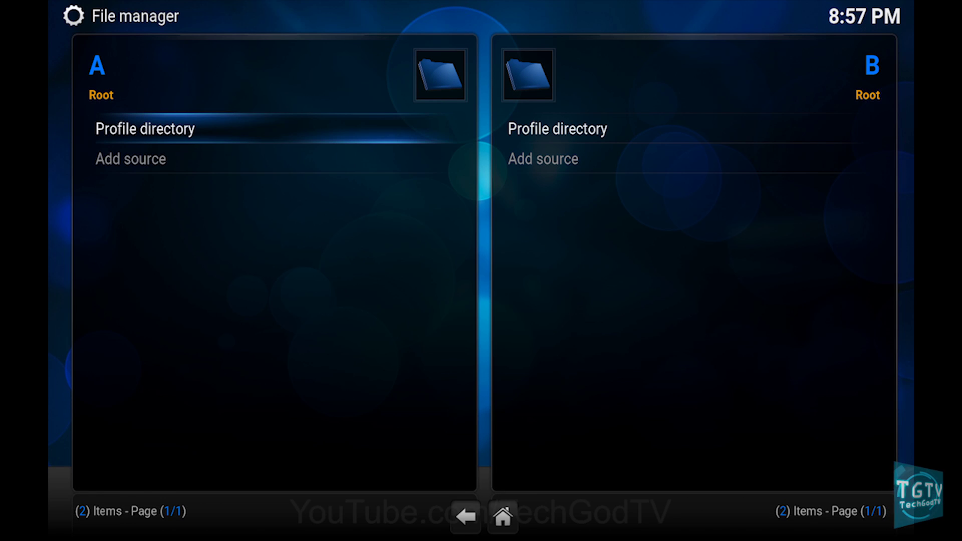
key(Down)
key(Return)
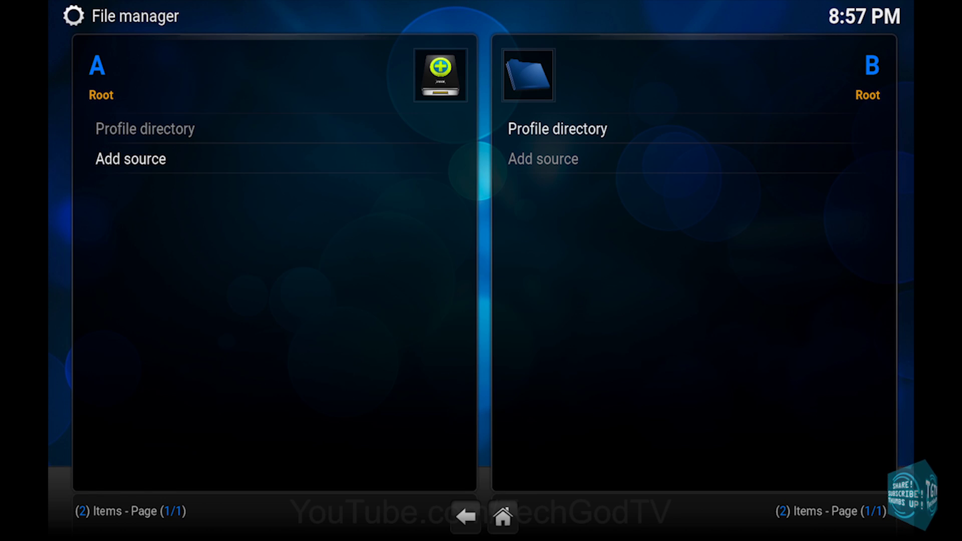
key(Return)
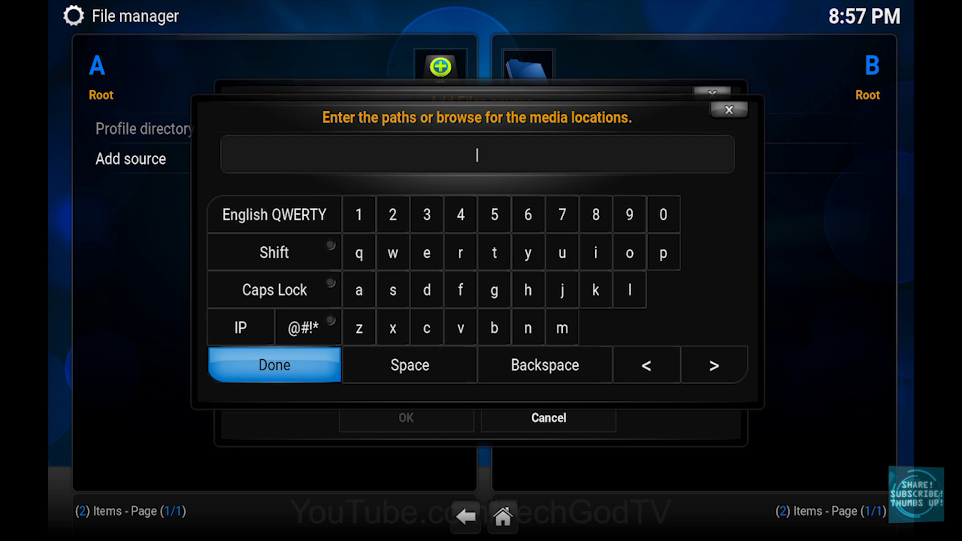
text(http)
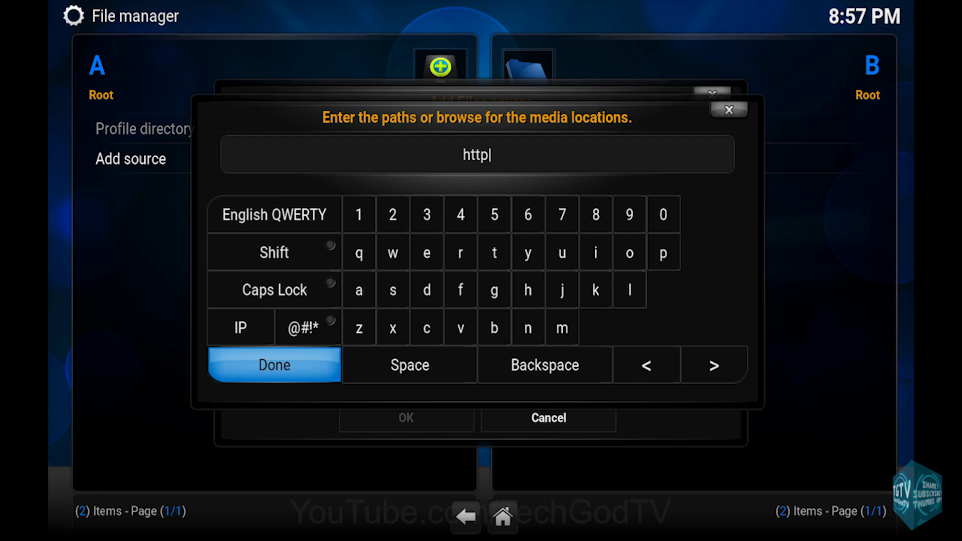
text(://)
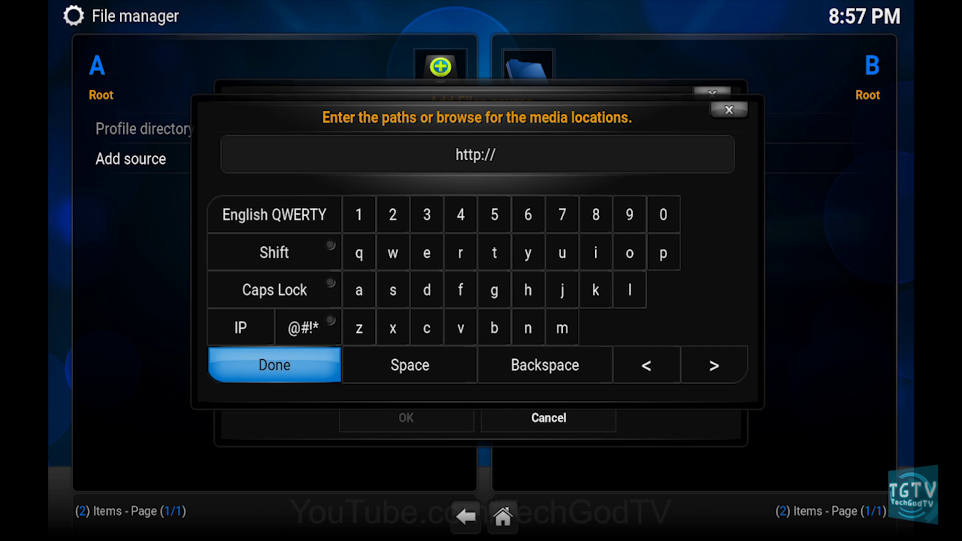
text(fusion.)
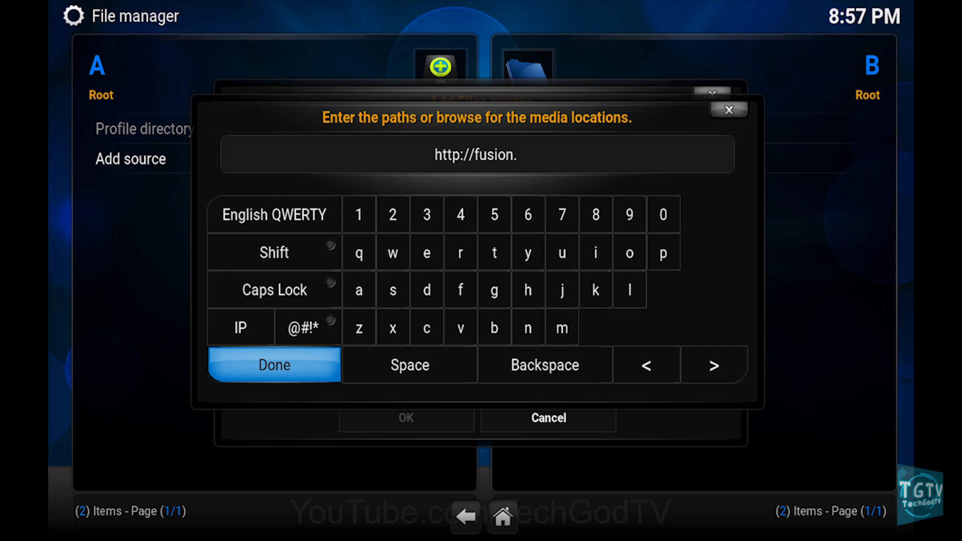
text(tvaddon)
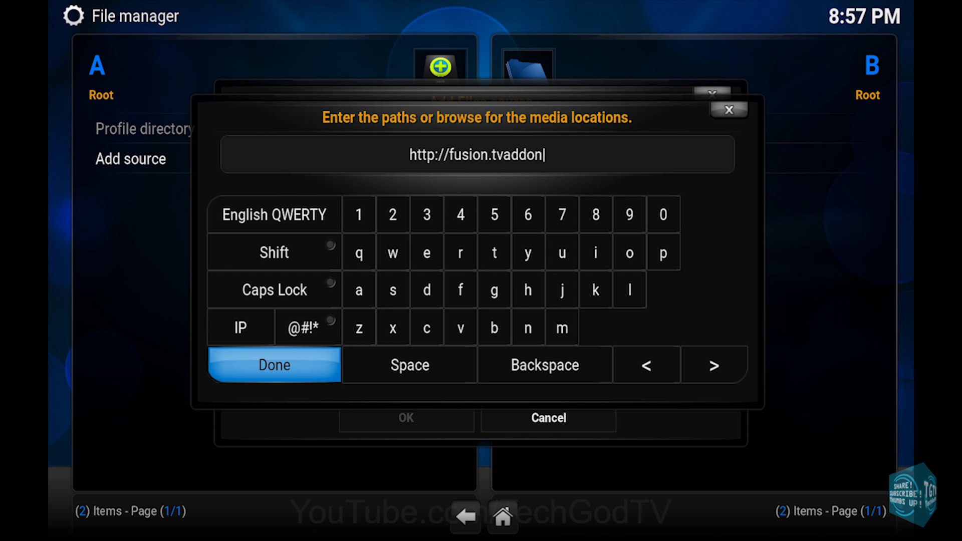
text(s.ag)
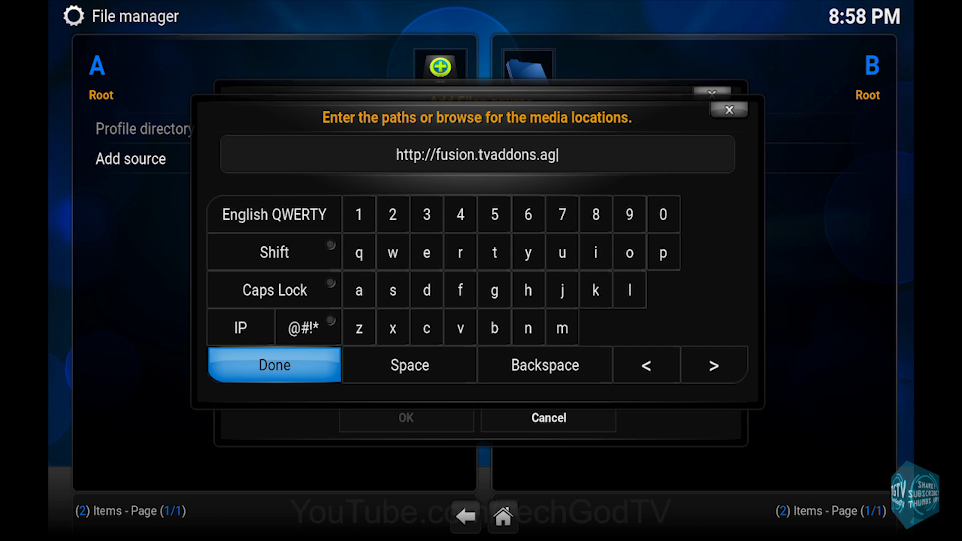
key(Return)
- Enter 'fusion' as the source name and confirm the Add Files source dialog with OK
key(Down)
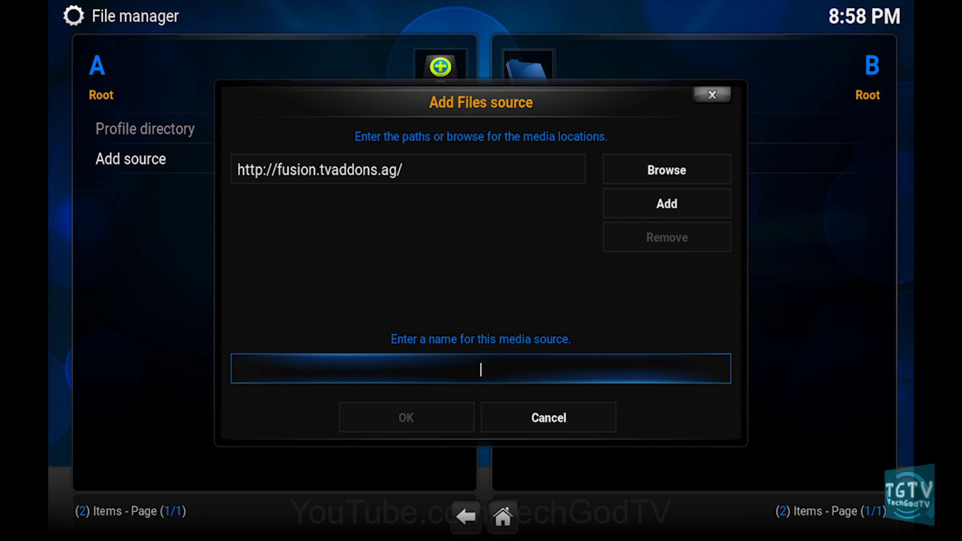
key(Return)
text(f)
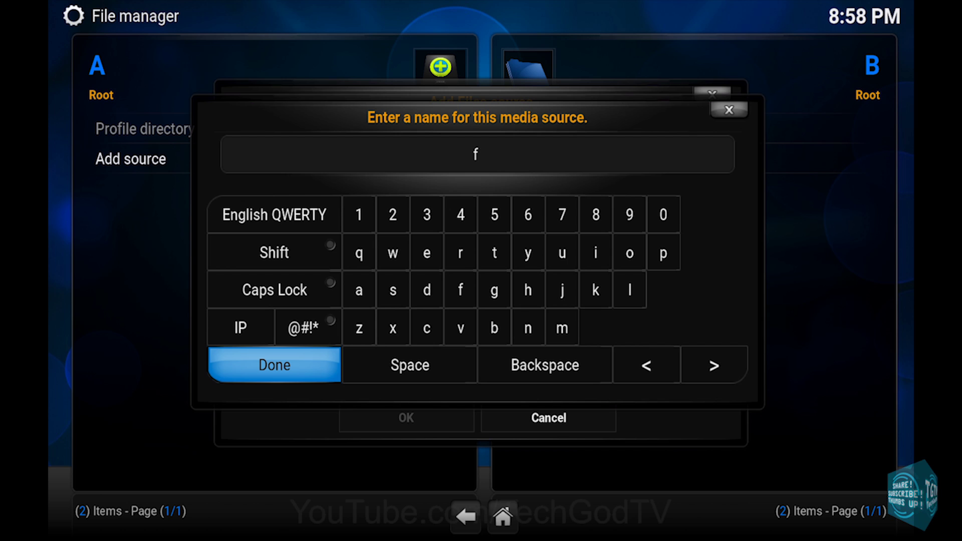
text(usion)
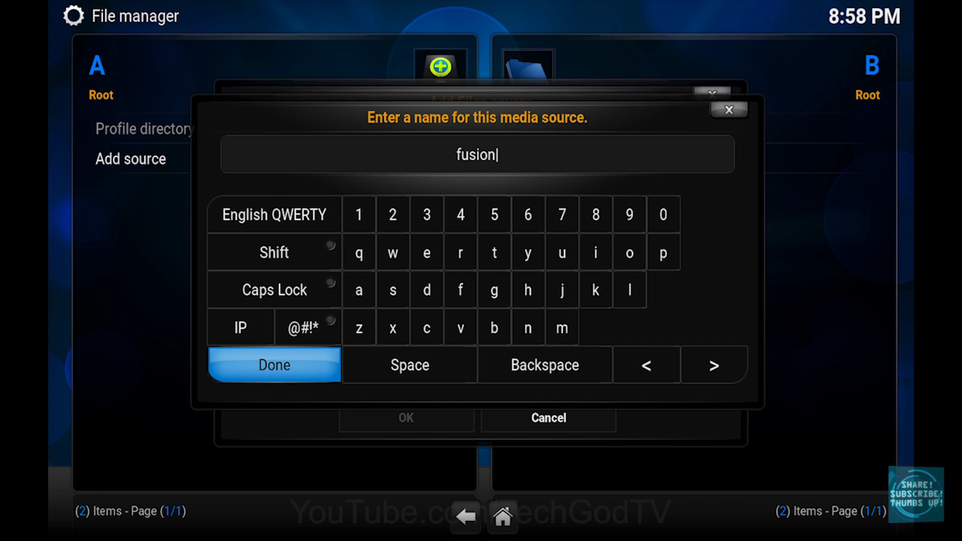
key(Return)
key(Down)
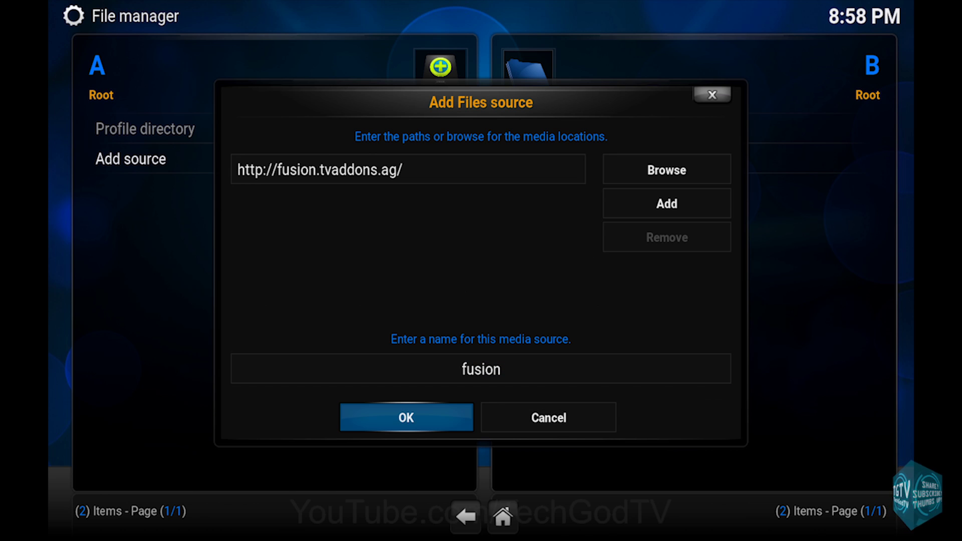
key(Return)
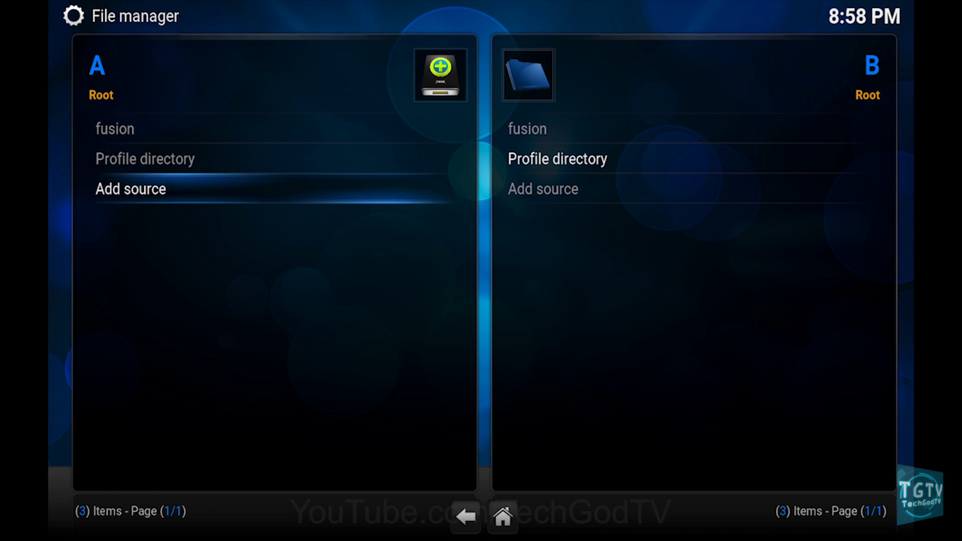
key(Up)
key(Up)
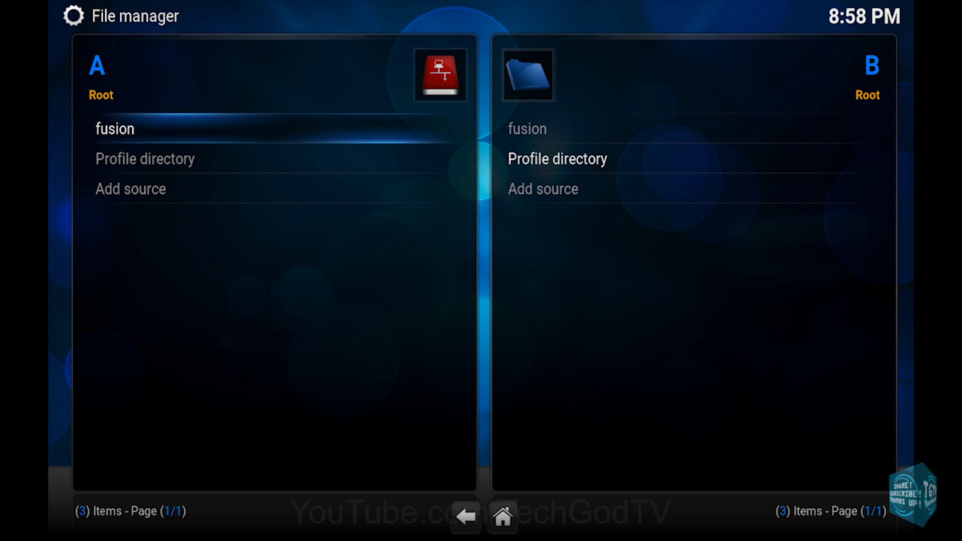
key(Return)
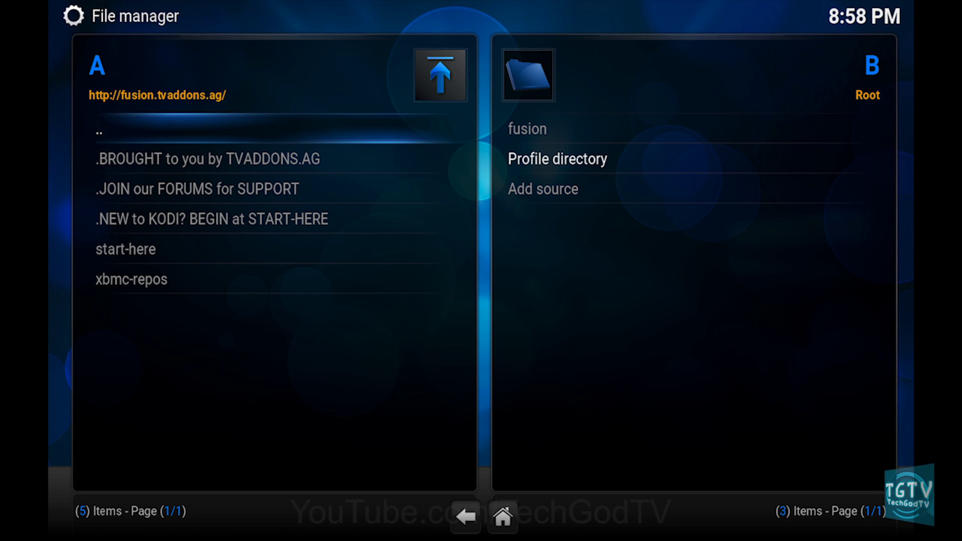
key(Return)
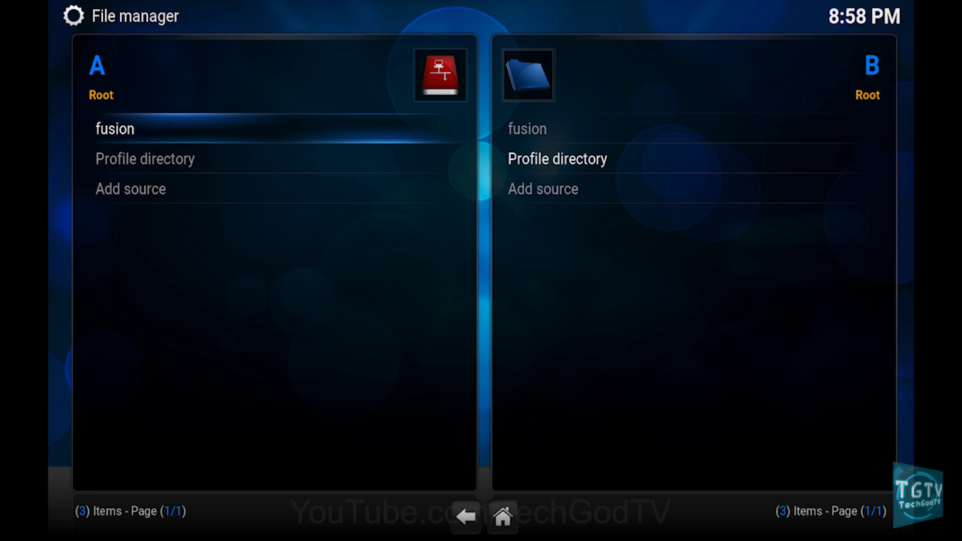
- Go back to the home screen and open the Add-ons category in System Settings
key(Escape)
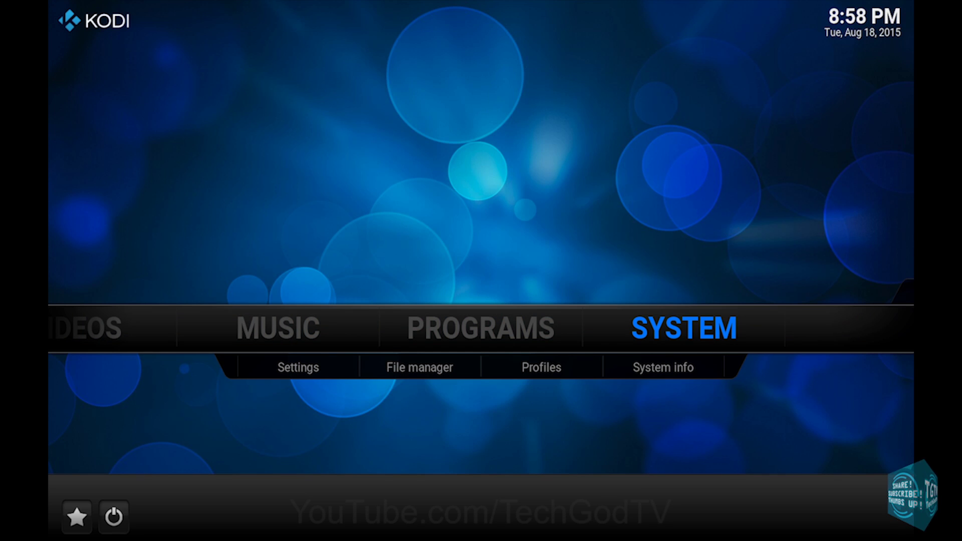
key(Return)
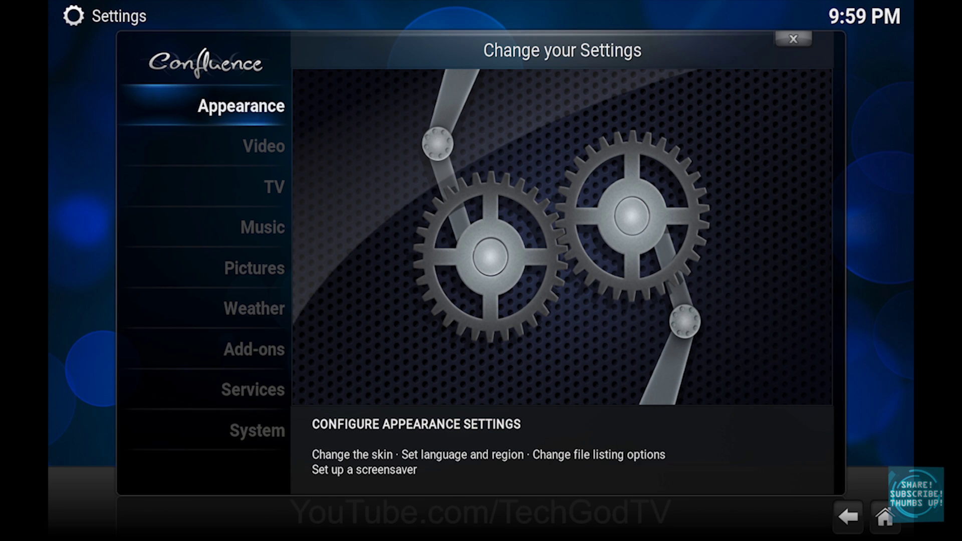
key(Down)
key(Down)
key(Down)
key(Down)
key(Down)
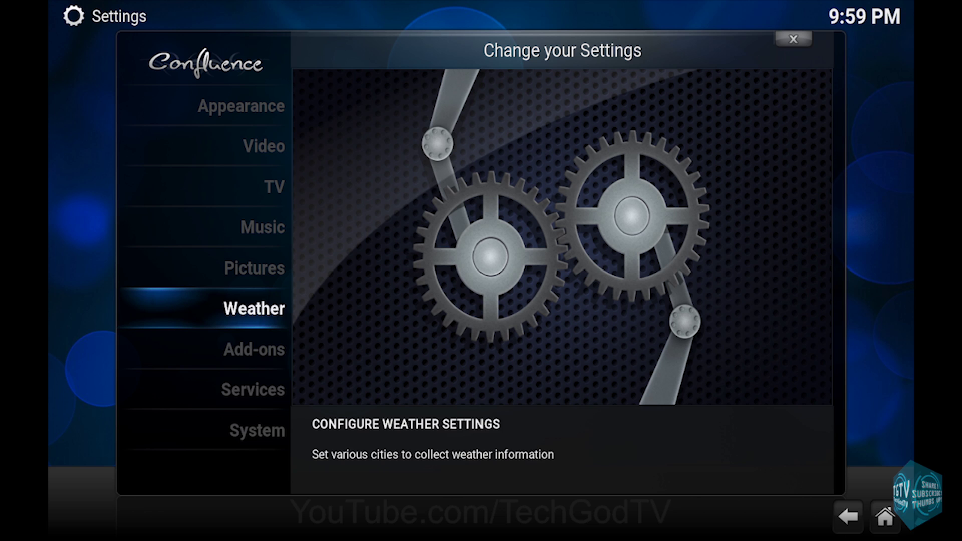
key(Down)
key(Return)
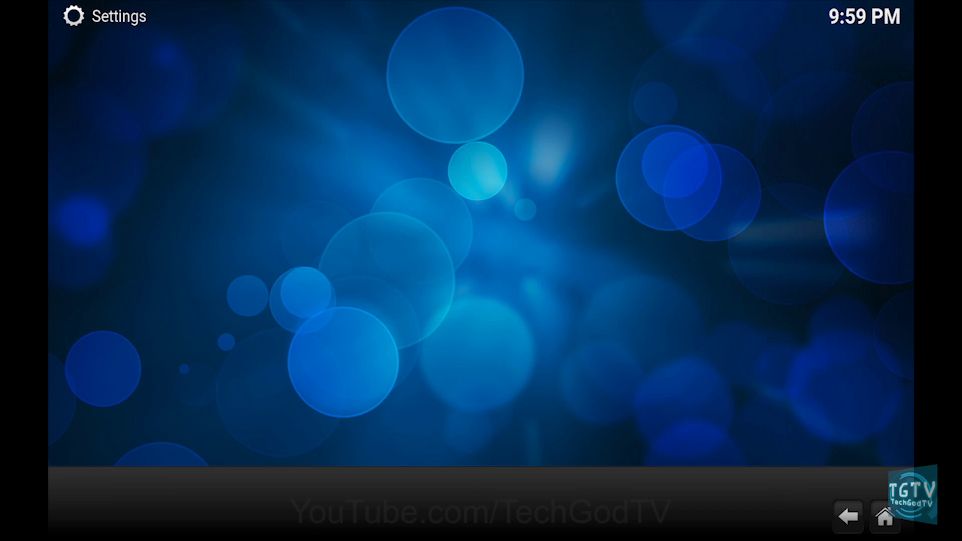
- Open Install from zip file and enter the fusion source
key(Down)
key(Down)
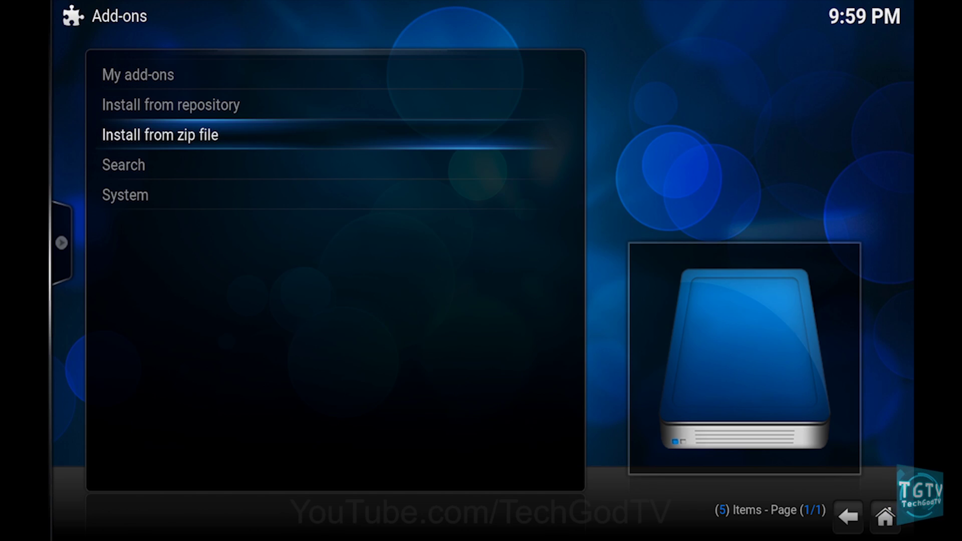
key(Return)
key(Down)
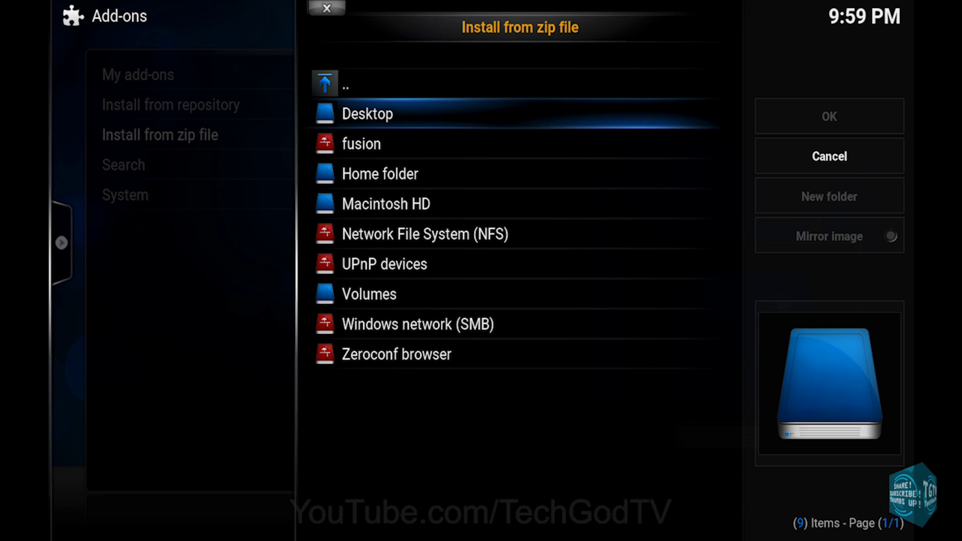
key(Down)
key(Return)
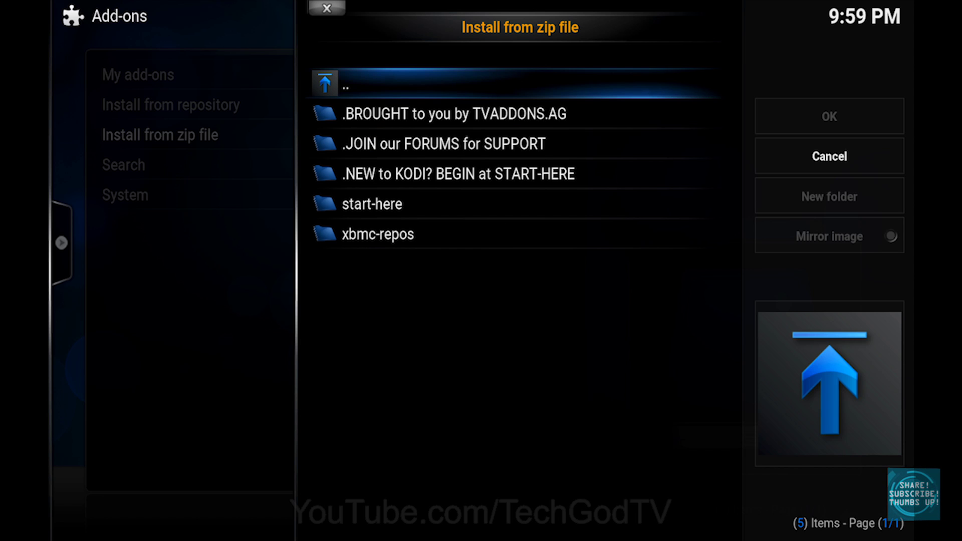
- Go into xbmc-repos > english and install repository.eldorado-2.0.2.zip
key(Down)
key(Down)
key(Down)
key(Down)
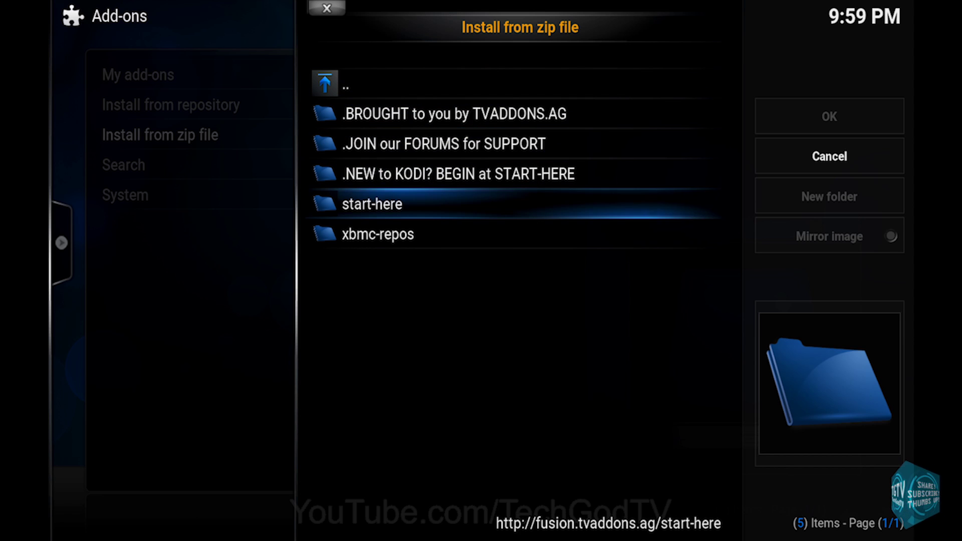
key(Down)
key(Return)
key(Down)
key(Down)
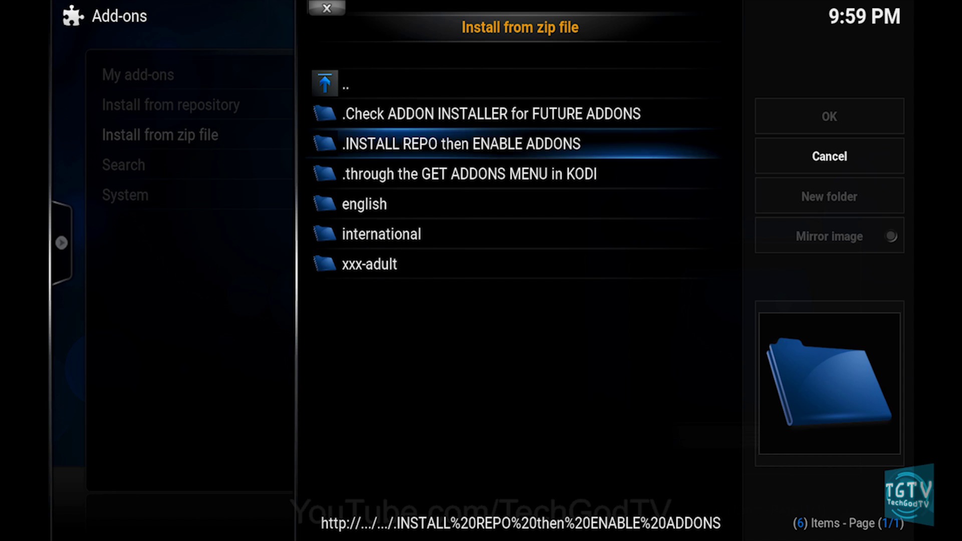
key(Down)
key(Down)
key(Return)
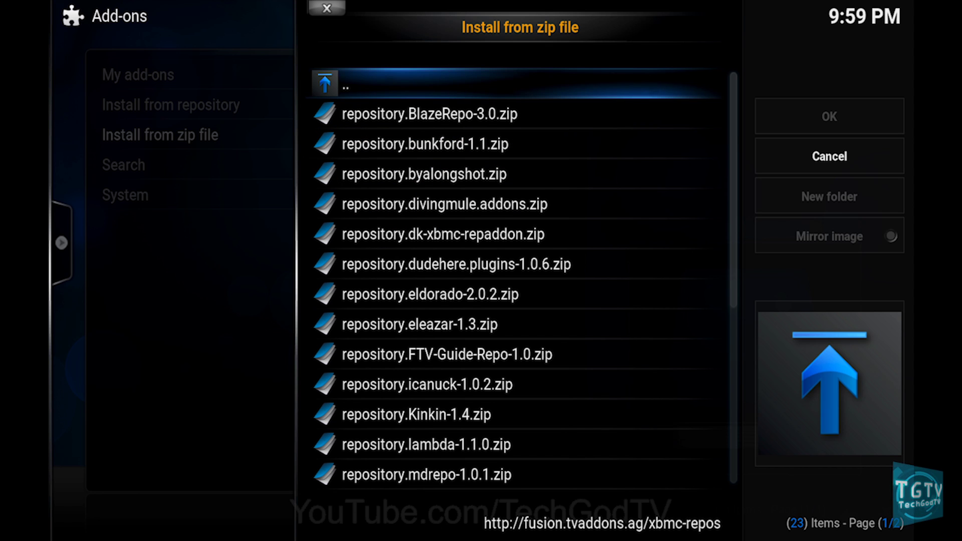
key(Down)
key(Down)
key(Down)
key(Down)
key(Down)
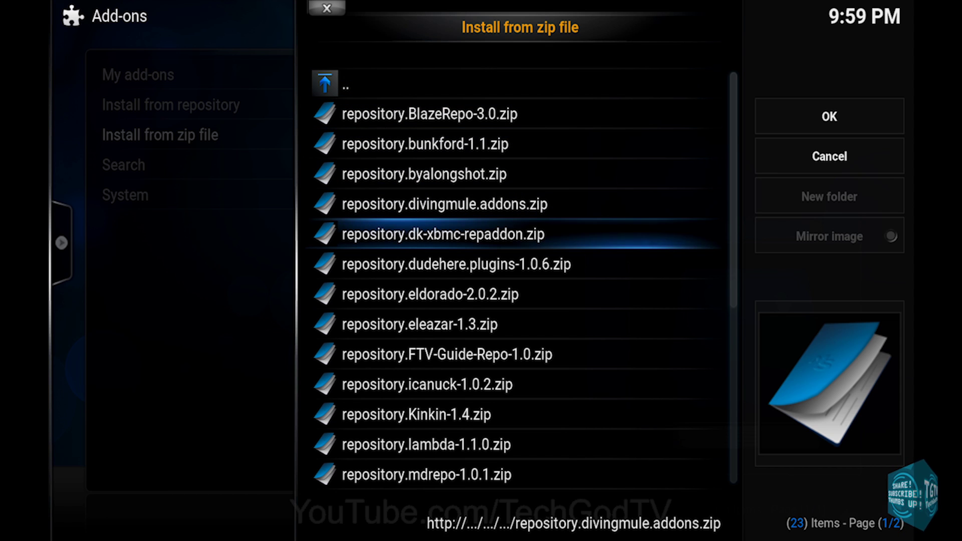
key(Down)
key(Down)
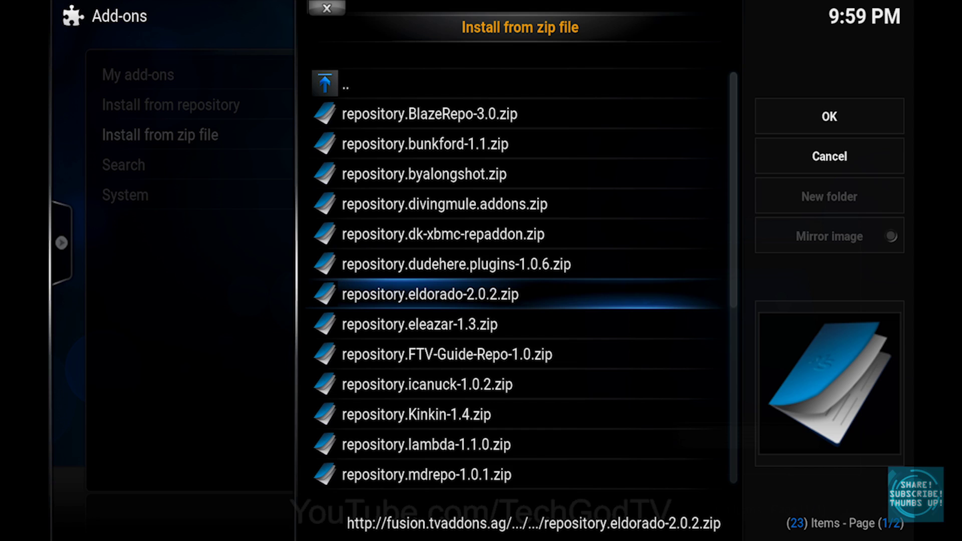
key(Return)
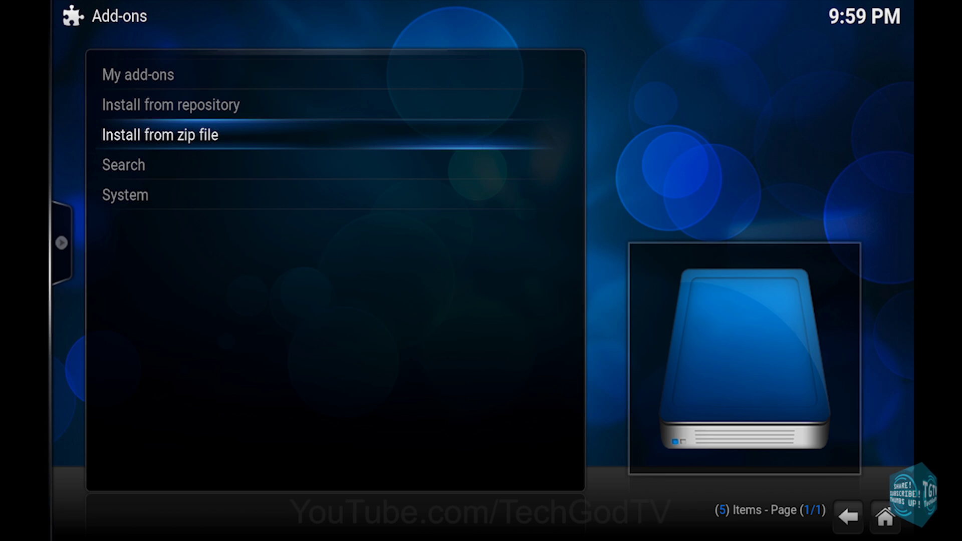
- Browse Install from repository > Eldorado's XBMC Addons > Video add-ons to Icefilms
key(Up)
key(Return)
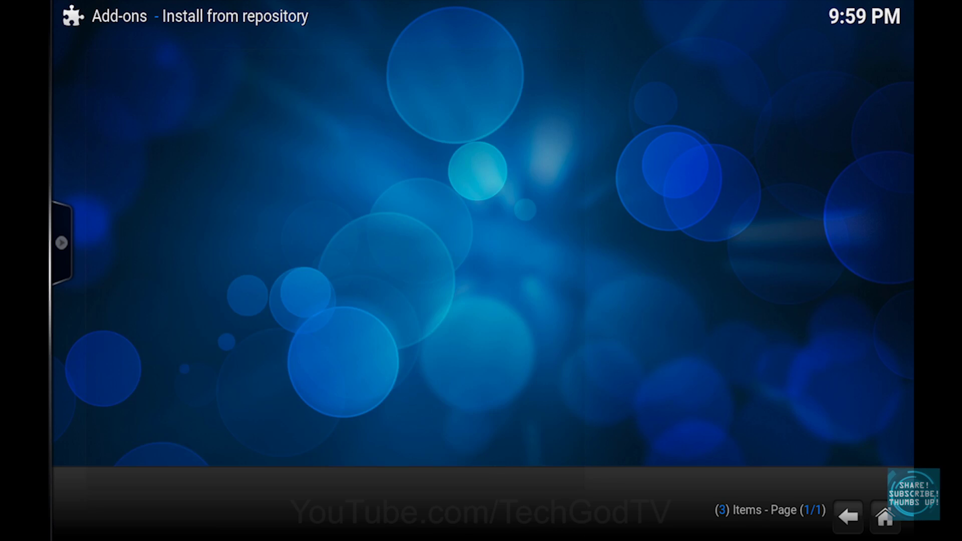
key(Down)
key(Down)
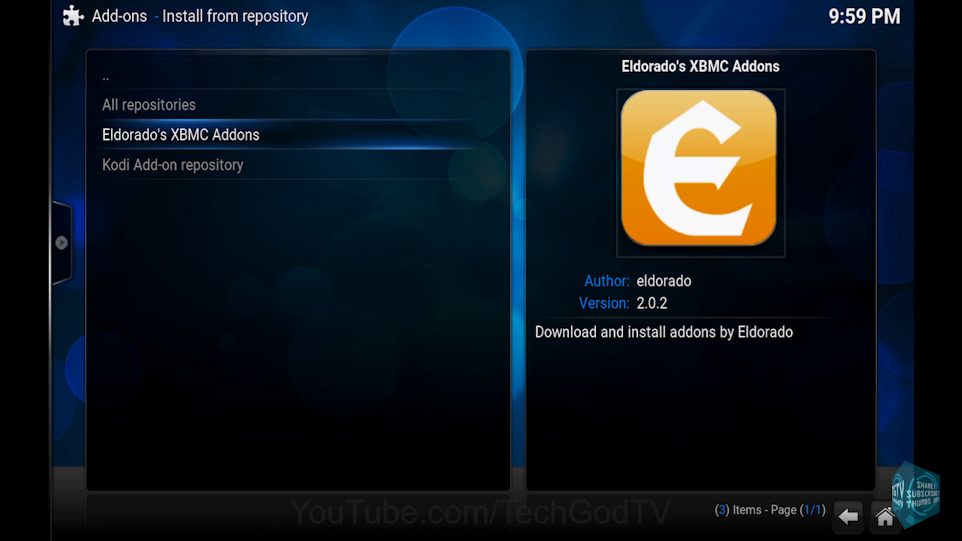
key(Return)
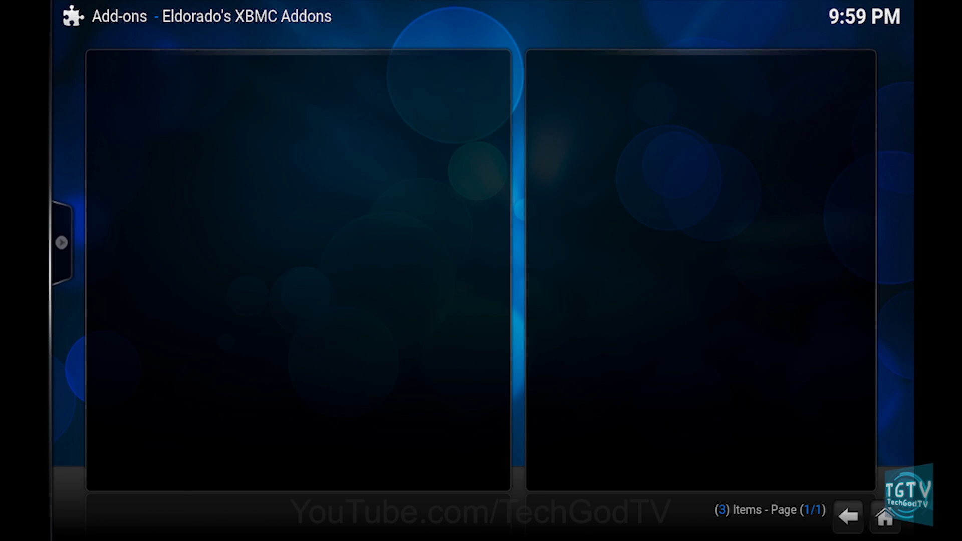
key(Down)
key(Down)
key(Down)
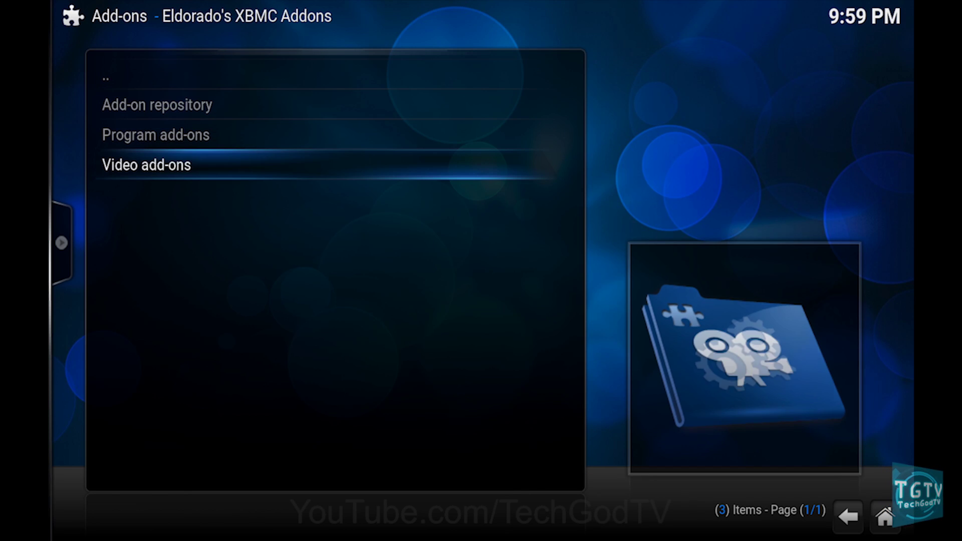
key(Return)
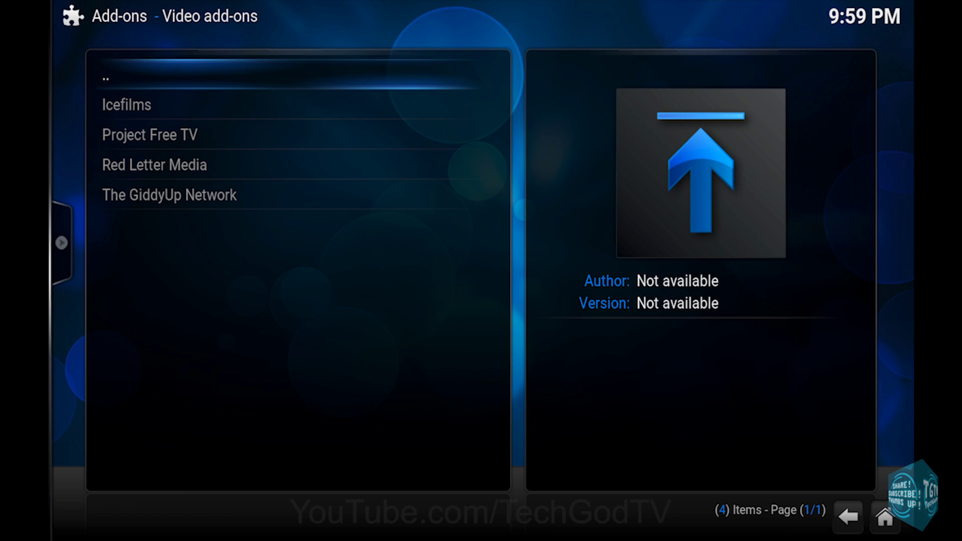
key(Down)
- Open the Icefilms add-on details and install it
key(Return)
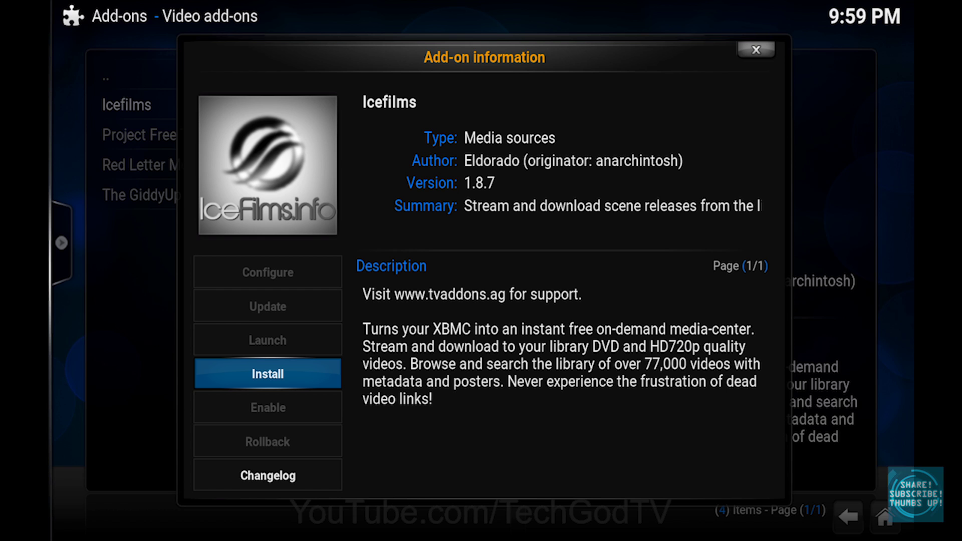
key(Return)
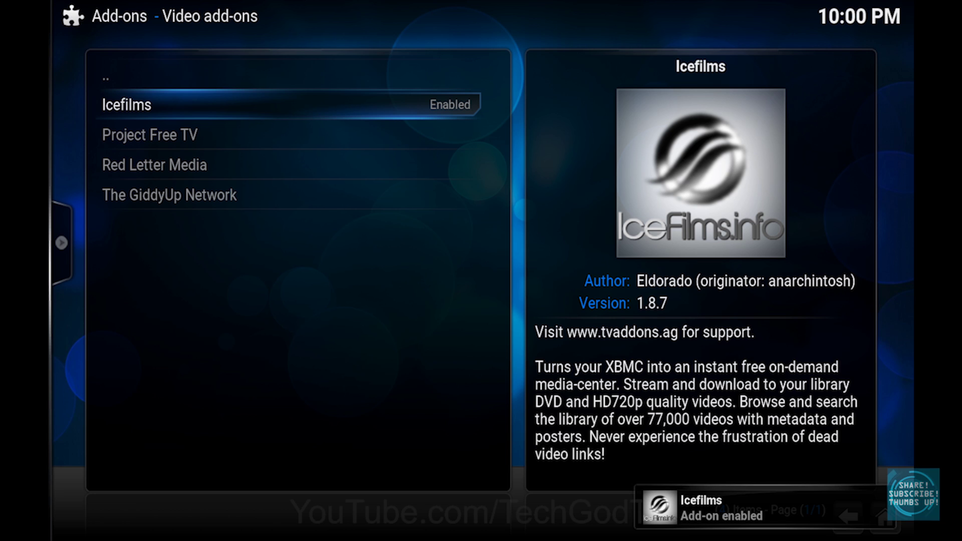
- Back out of Settings to the home screen and enter the VIDEOS section
key(BackSpace)
key(BackSpace)
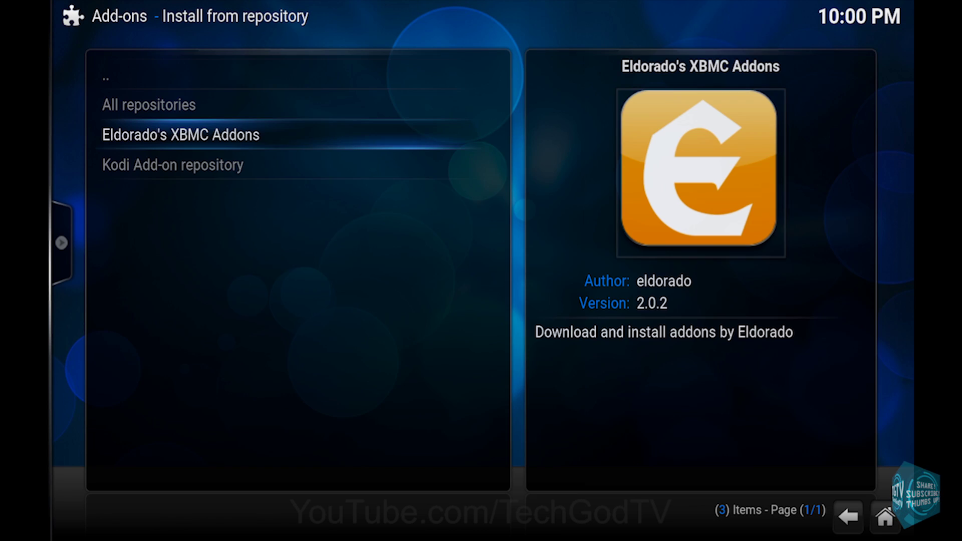
key(BackSpace)
key(BackSpace)
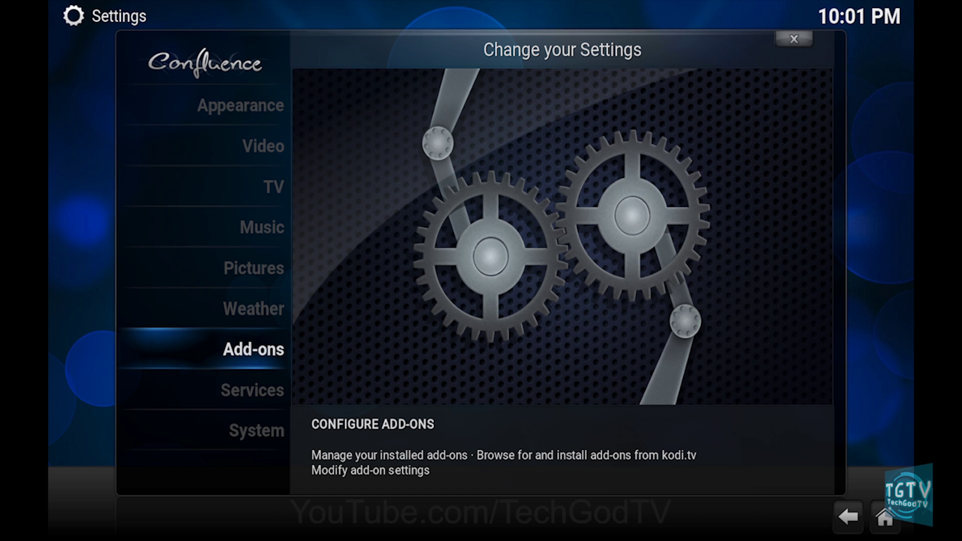
key(BackSpace)
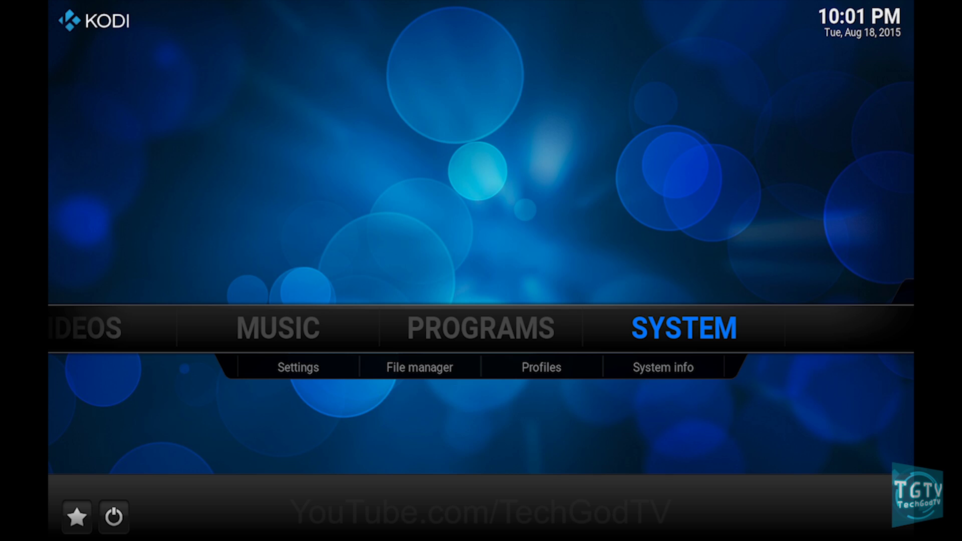
key(Left)
key(Left)
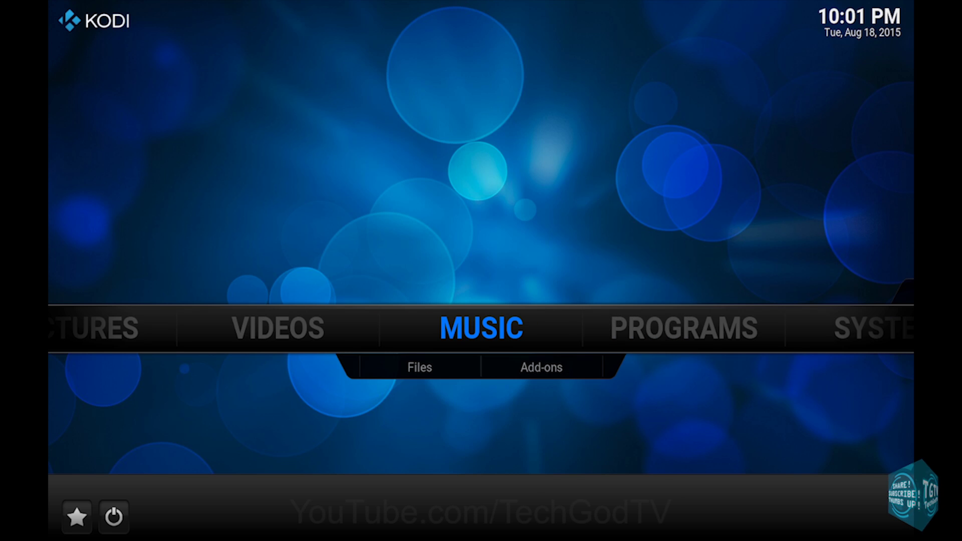
key(Left)
key(Return)
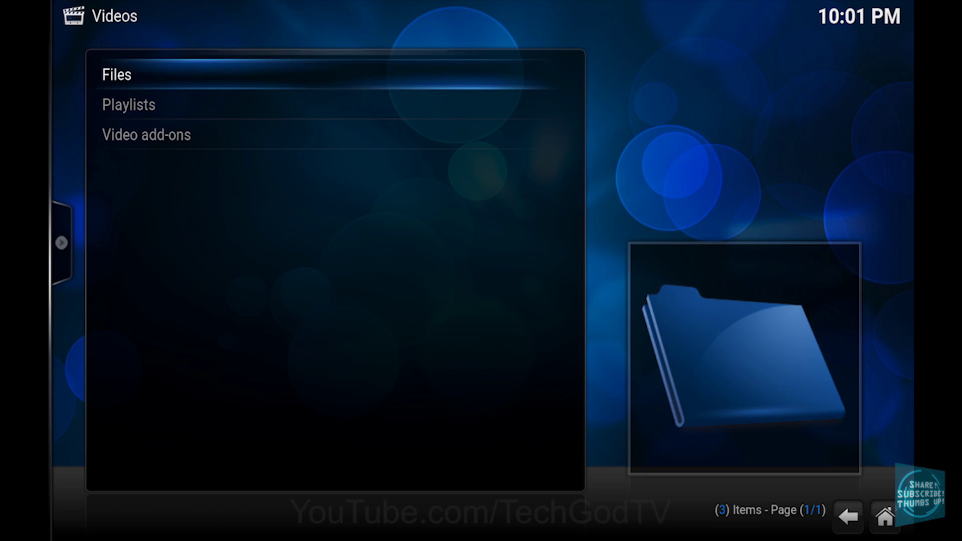
- Launch Icefilms from Video add-ons, choose Remind me later, and browse its categories
key(Down)
key(Down)
key(Return)
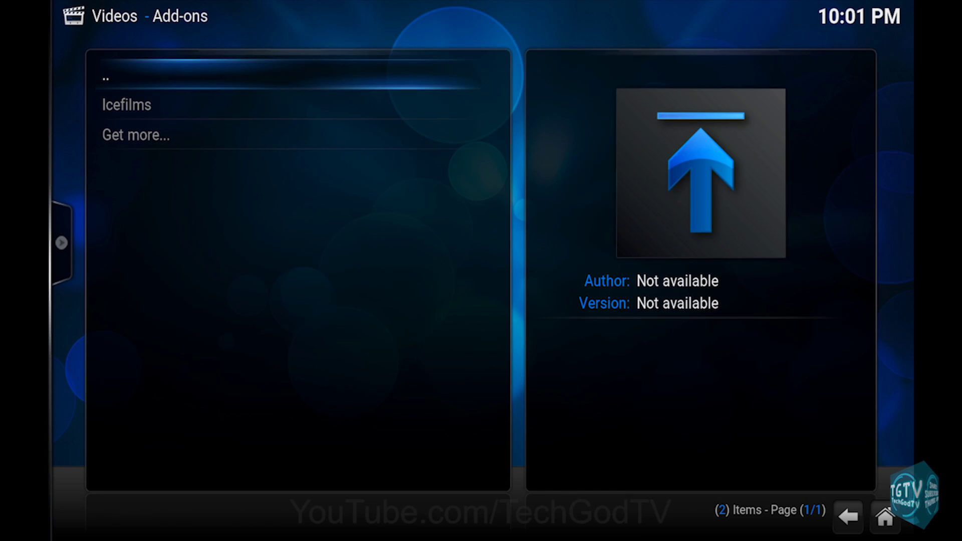
key(Down)
key(Return)
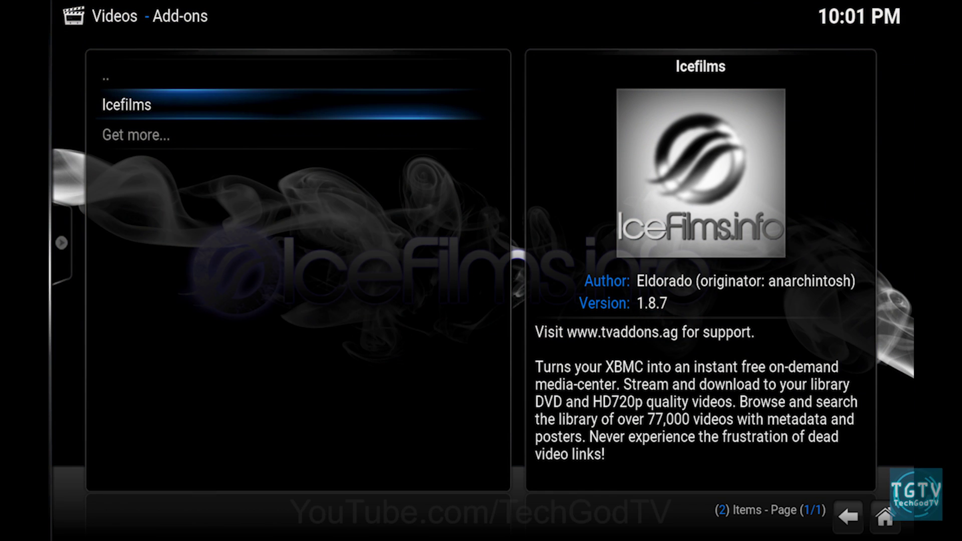
key(Return)
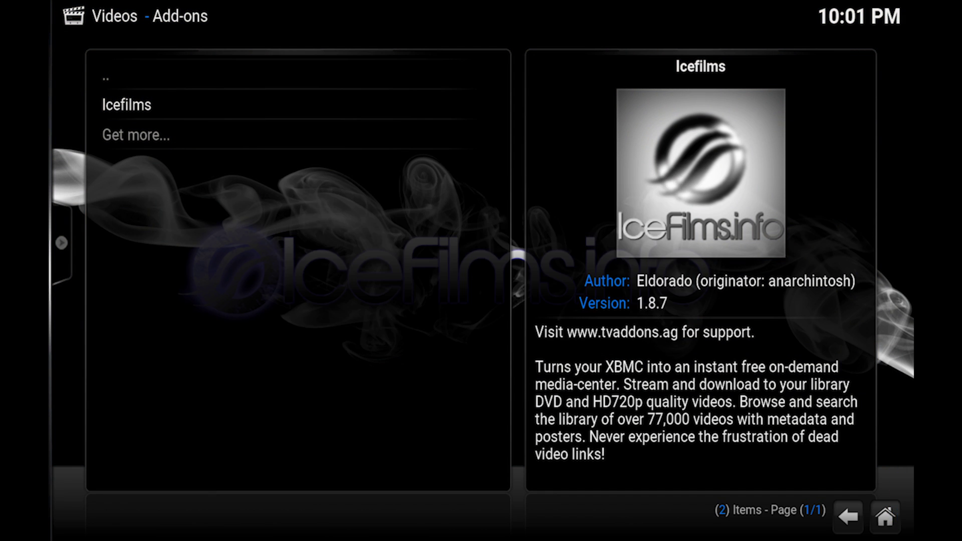
key(Down)
key(Down)
key(Down)
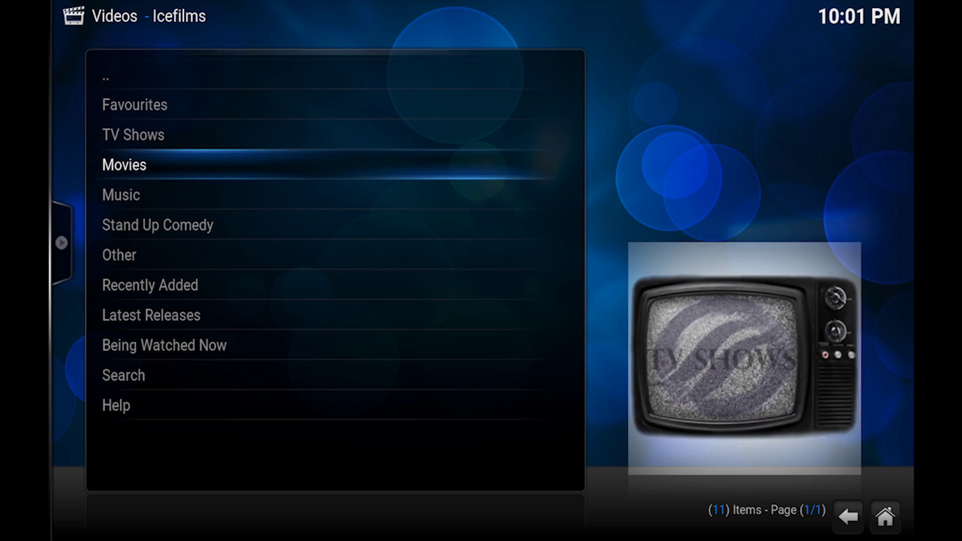
key(Down)
key(Down)
key(Down)
key(Down)
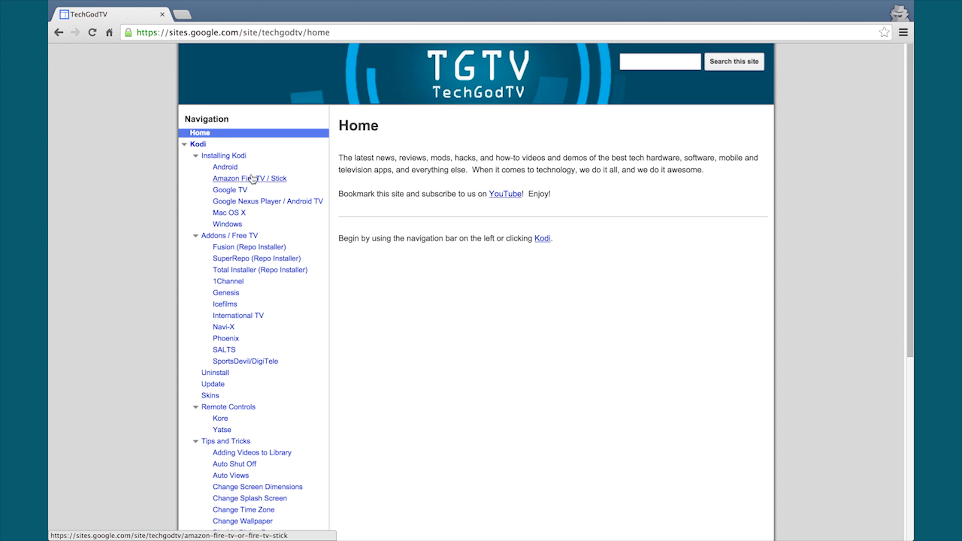
- Visit the Amazon Fire TV / Stick and Google Nexus Player pages, then the Uninstall page
click(249, 179)
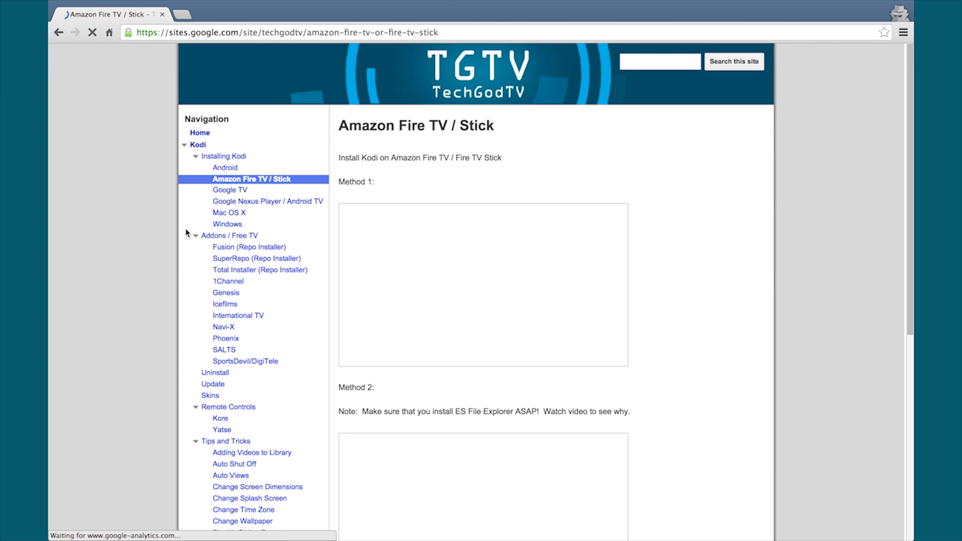
scroll(655, 318, down, 3)
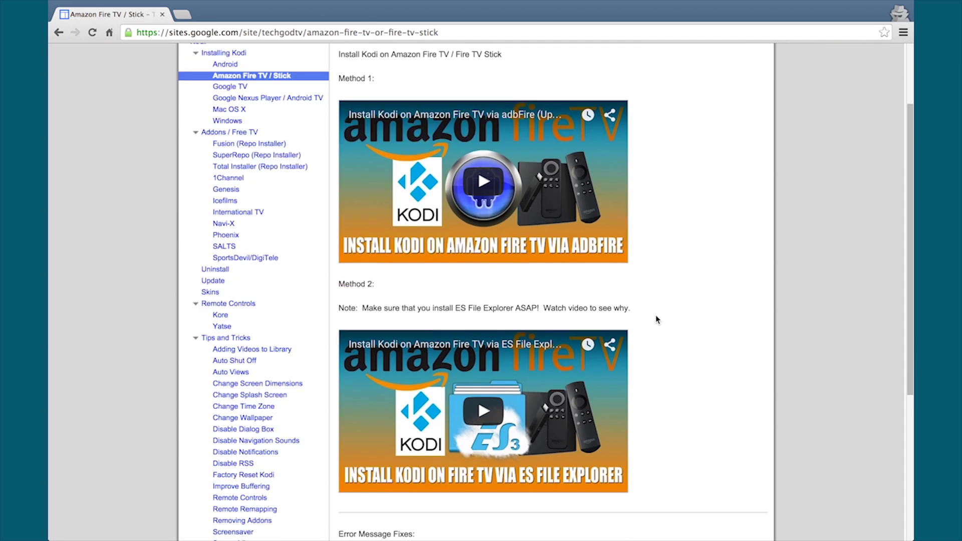
scroll(159, 286, up, 1)
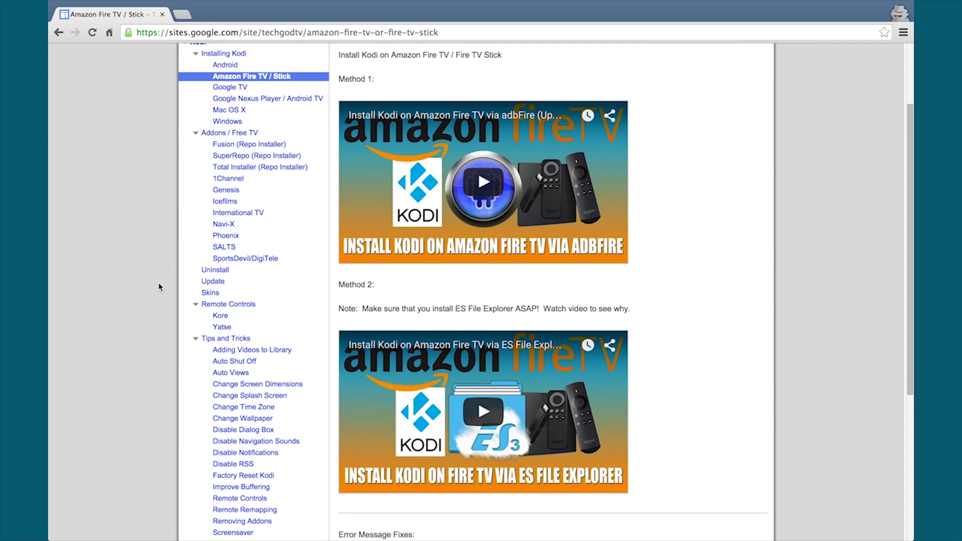
click(247, 99)
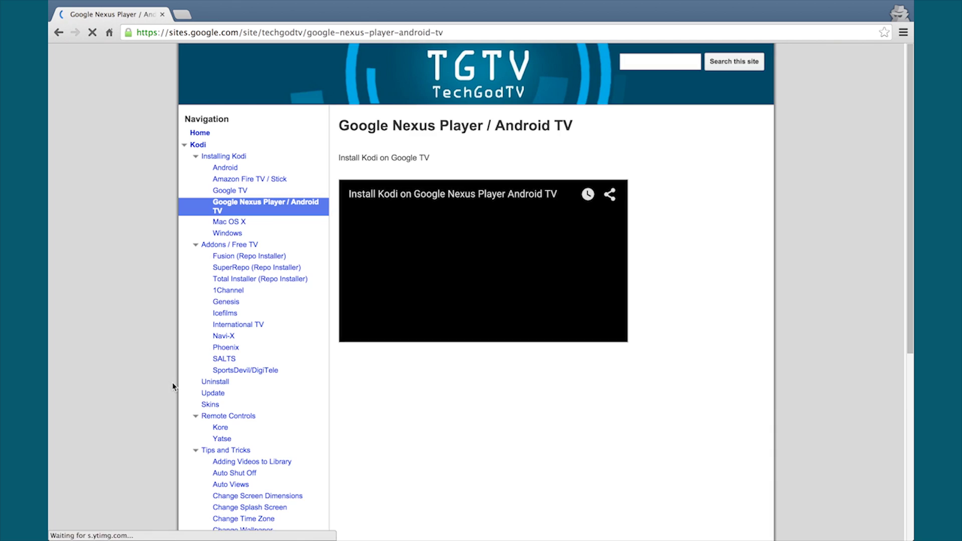
click(218, 383)
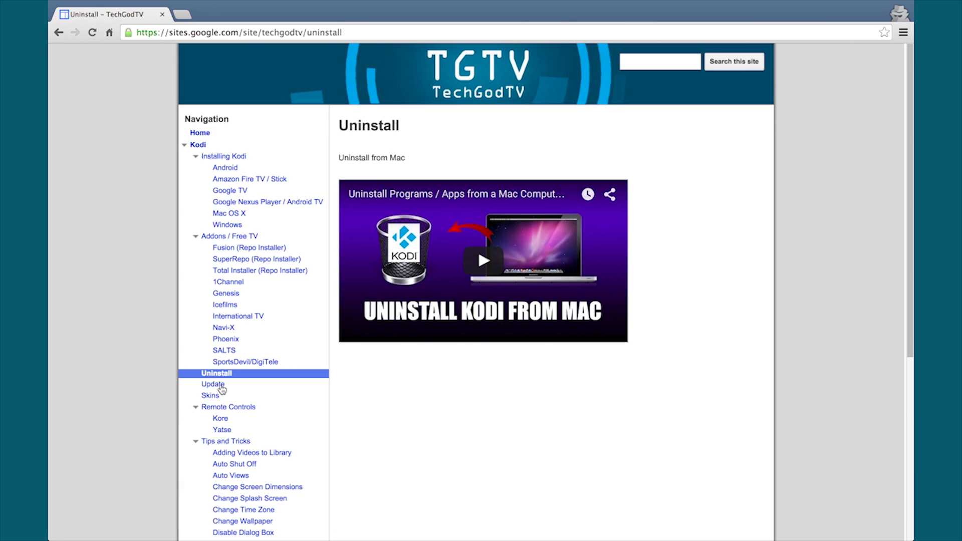